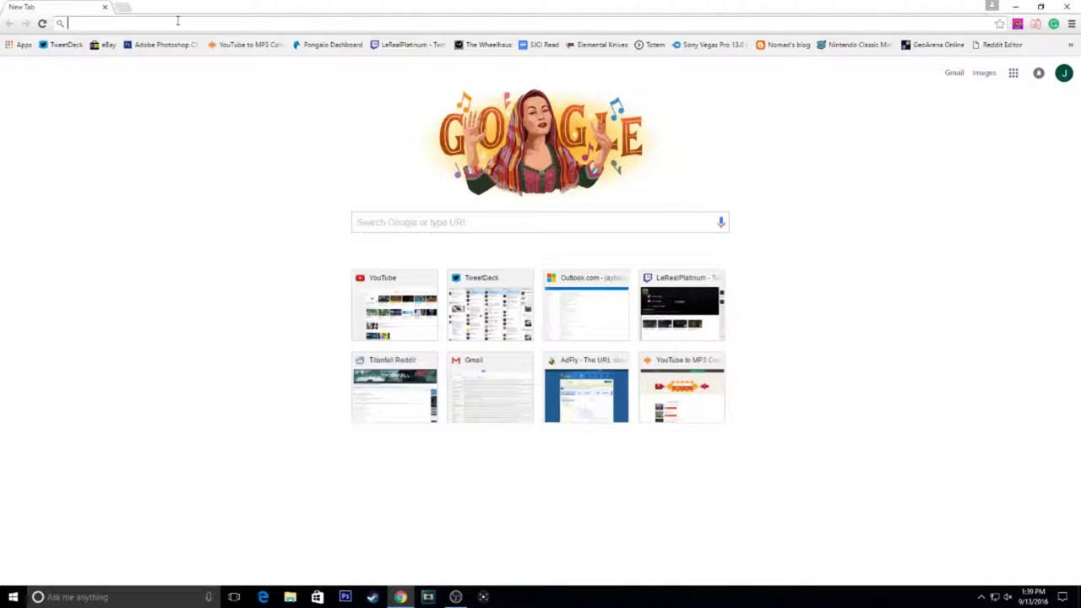
Step: Go to airserver.com, open the Download page and start the free 7-day trial download
type("air")
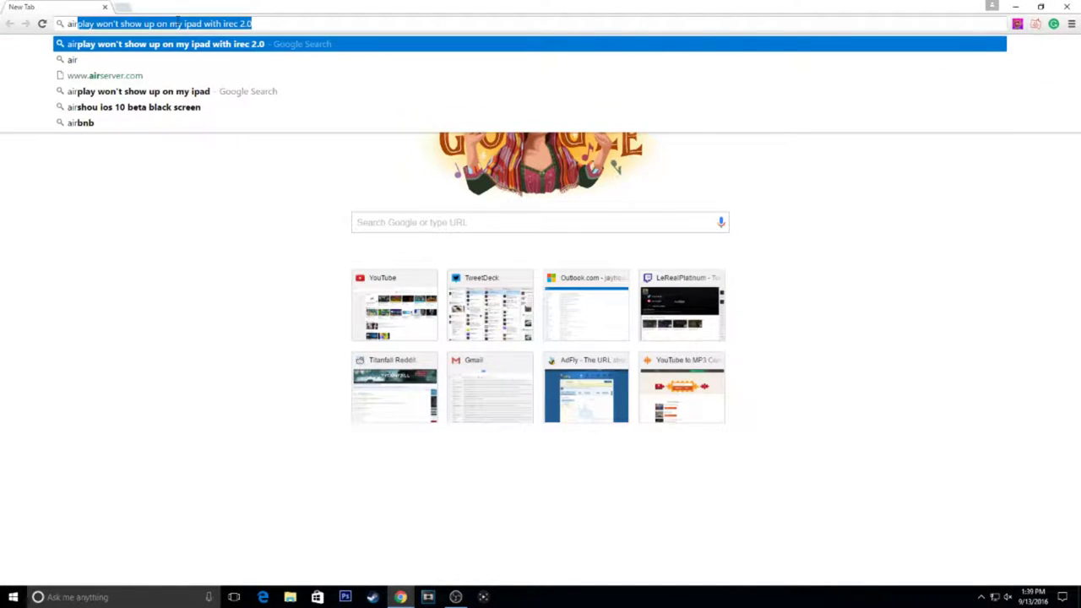
type("se")
key("Return")
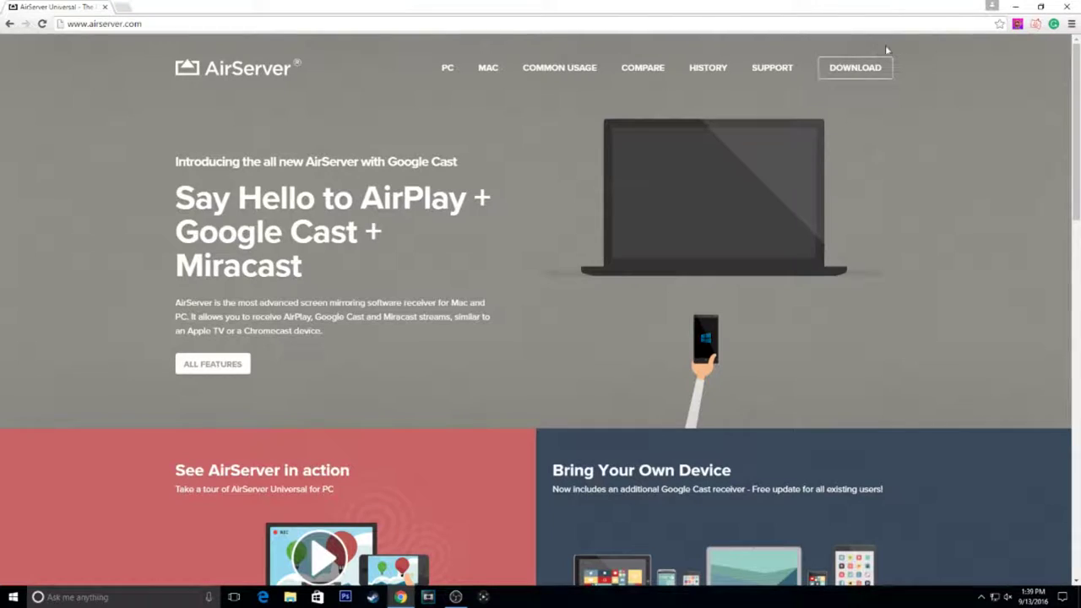
left_click(876, 68)
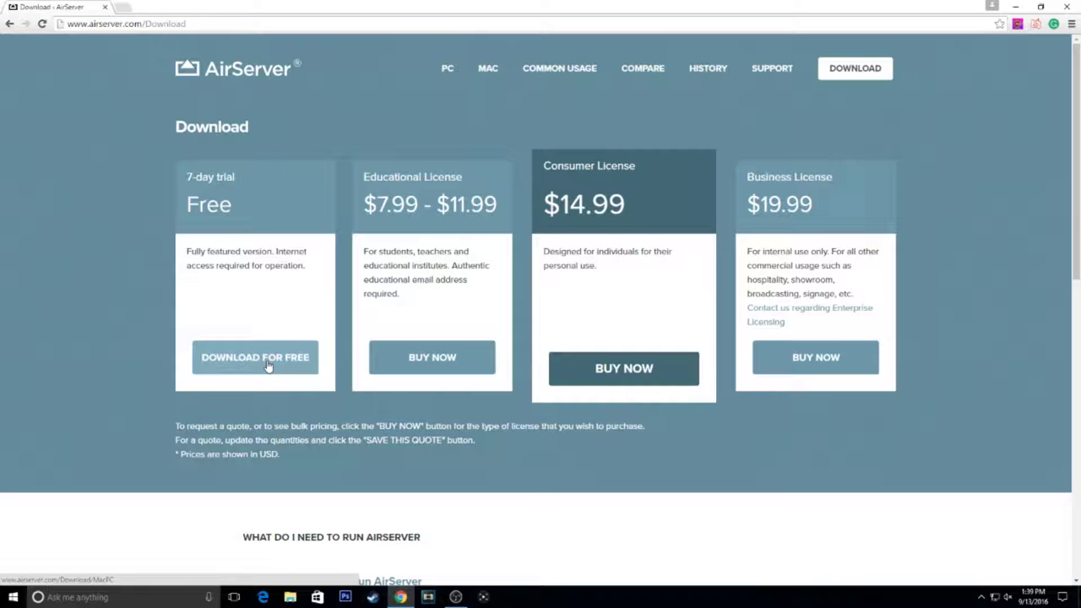
left_click(268, 365)
scroll(435, 562, "down", 1)
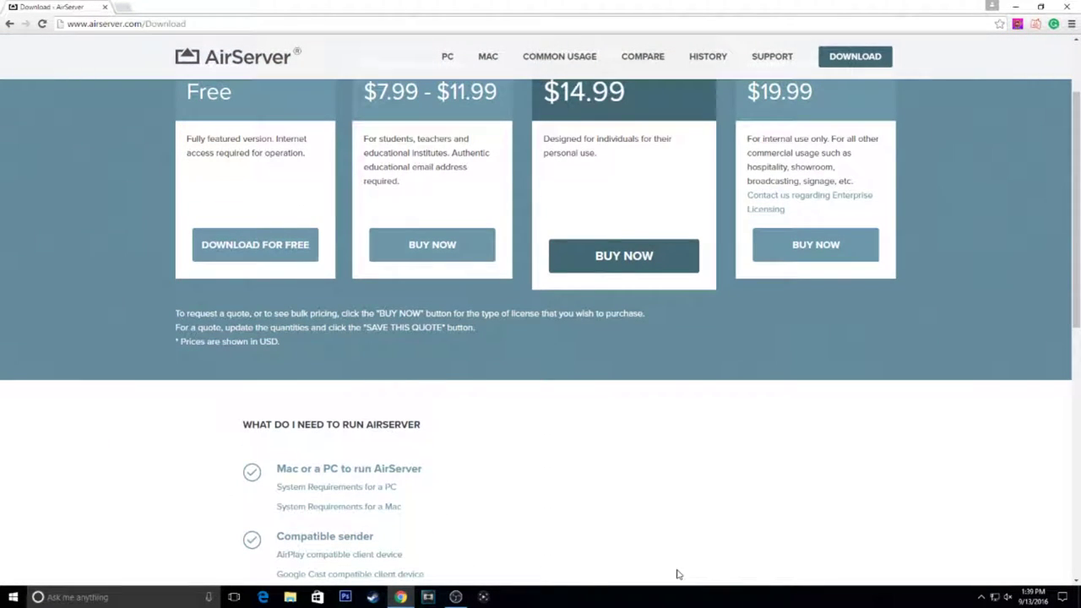
left_click(981, 596)
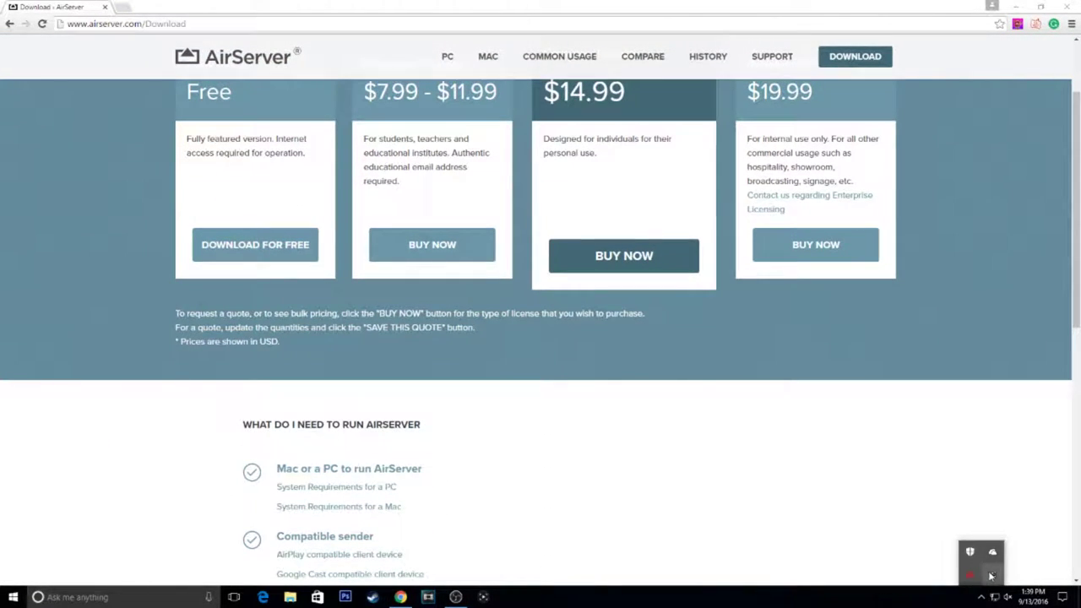
right_click(993, 574)
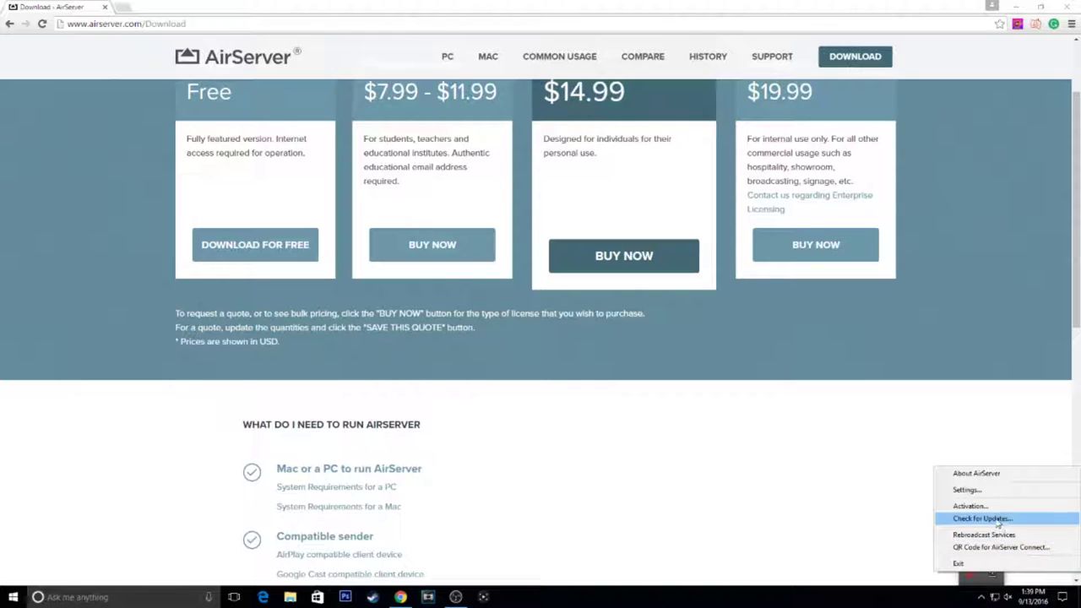
left_click(993, 575)
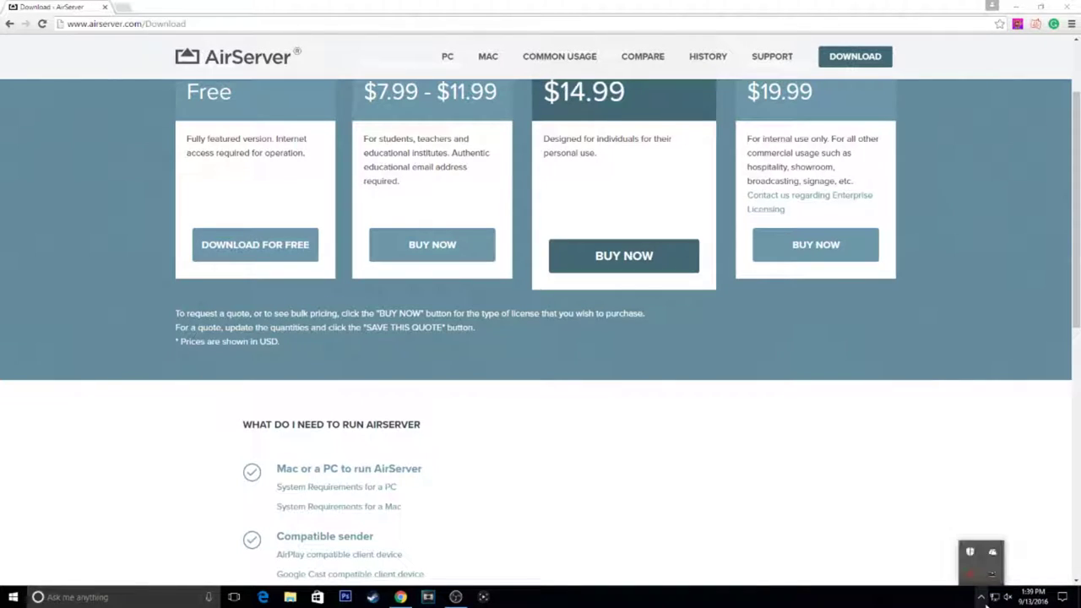
right_click(994, 579)
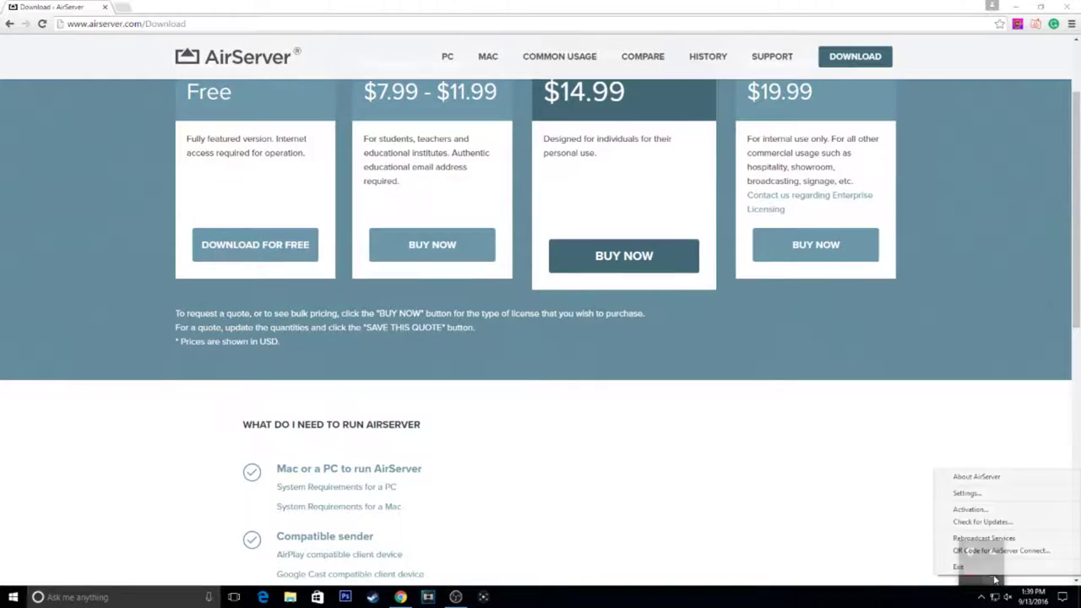
left_click(972, 505)
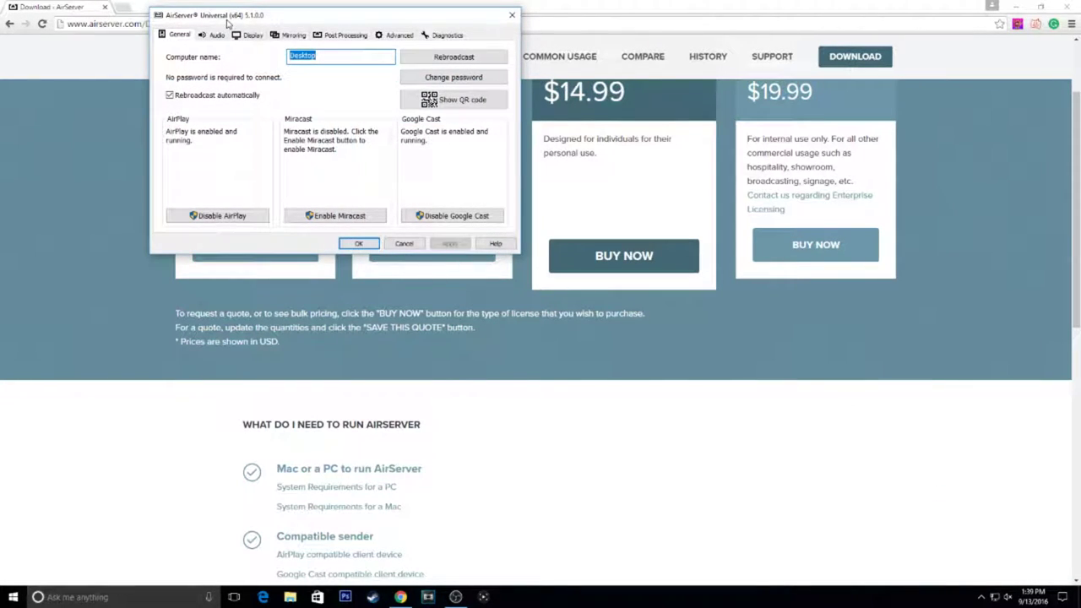
left_click(248, 34)
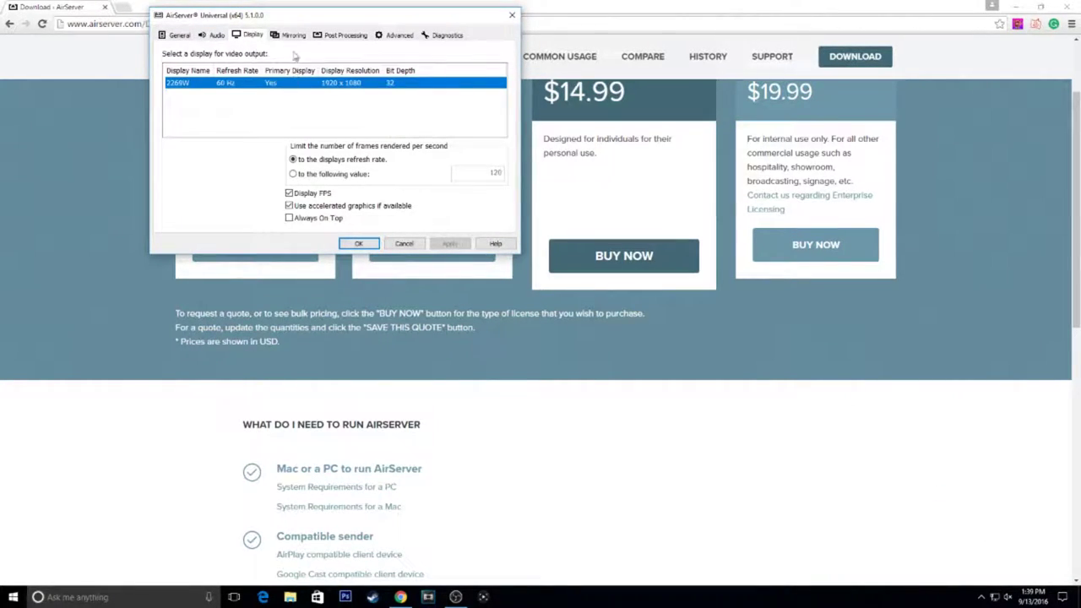
left_click(397, 38)
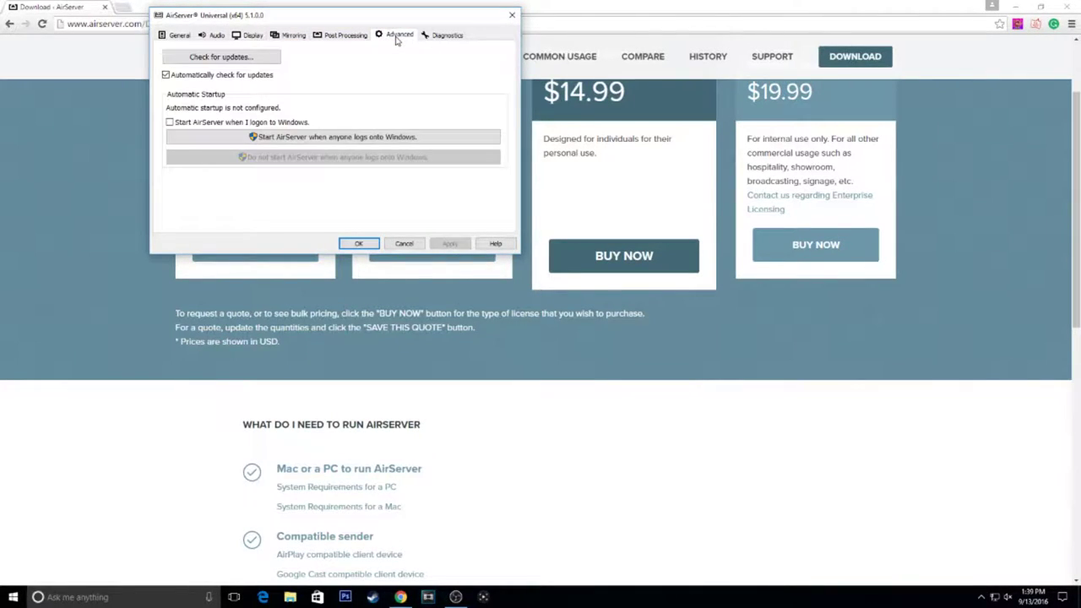
left_click(443, 37)
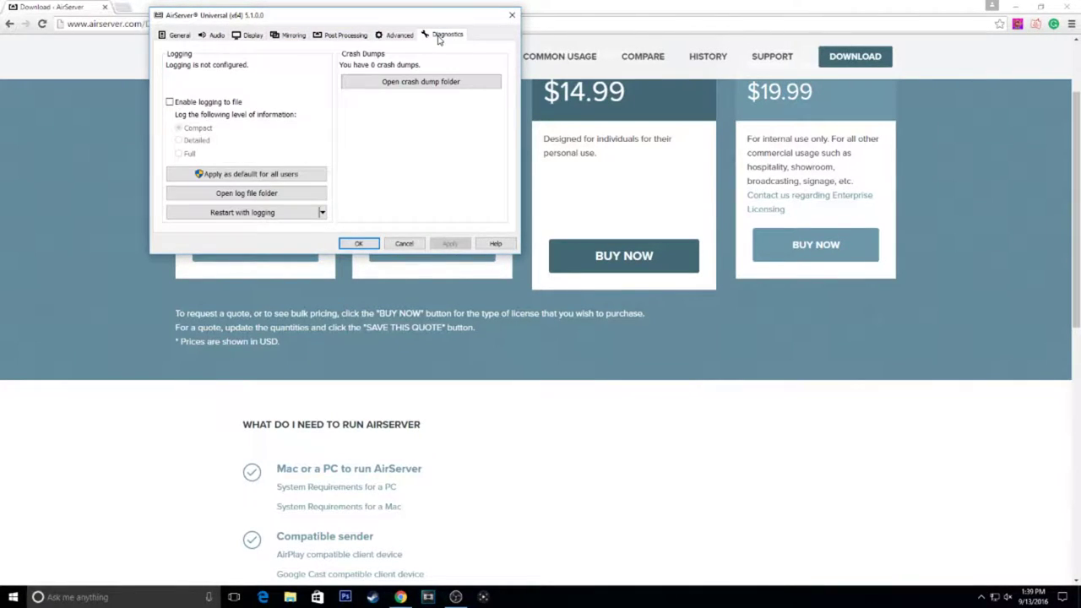
left_click(252, 36)
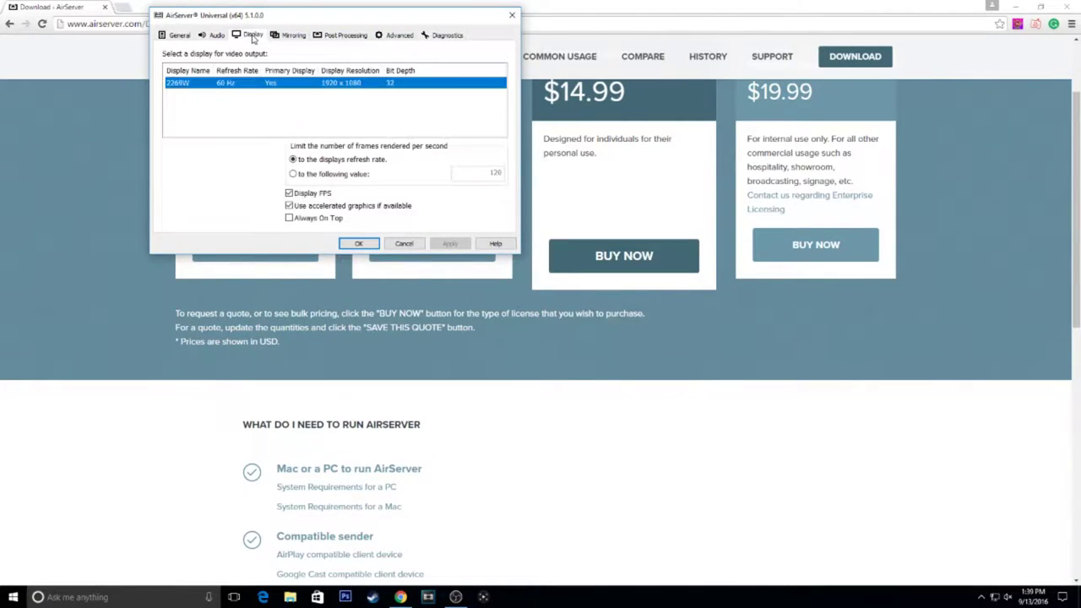
left_click(294, 36)
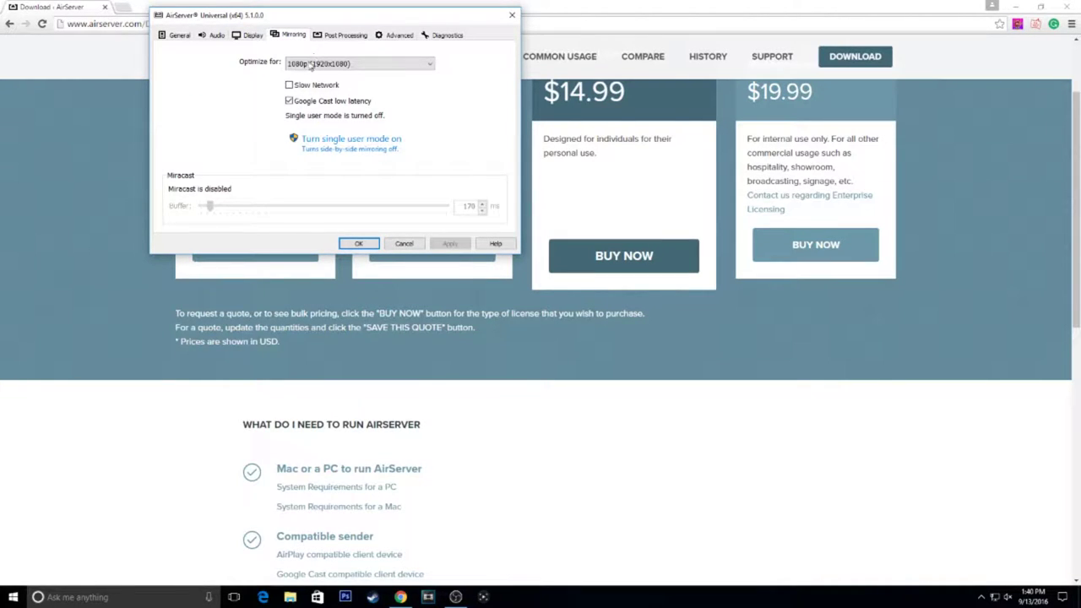
left_click(302, 68)
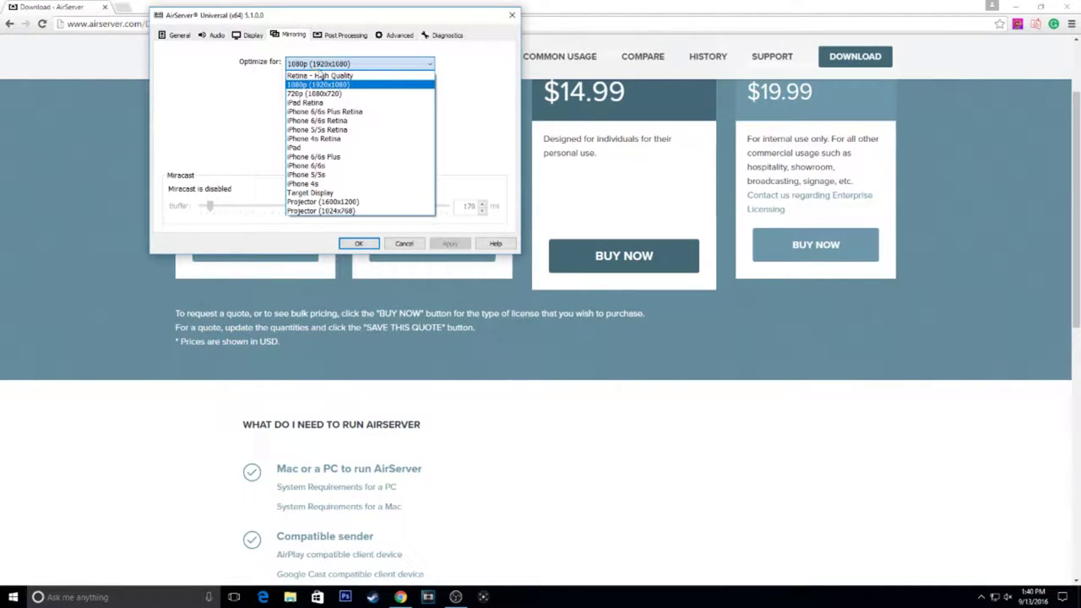
left_click(304, 76)
left_click(349, 64)
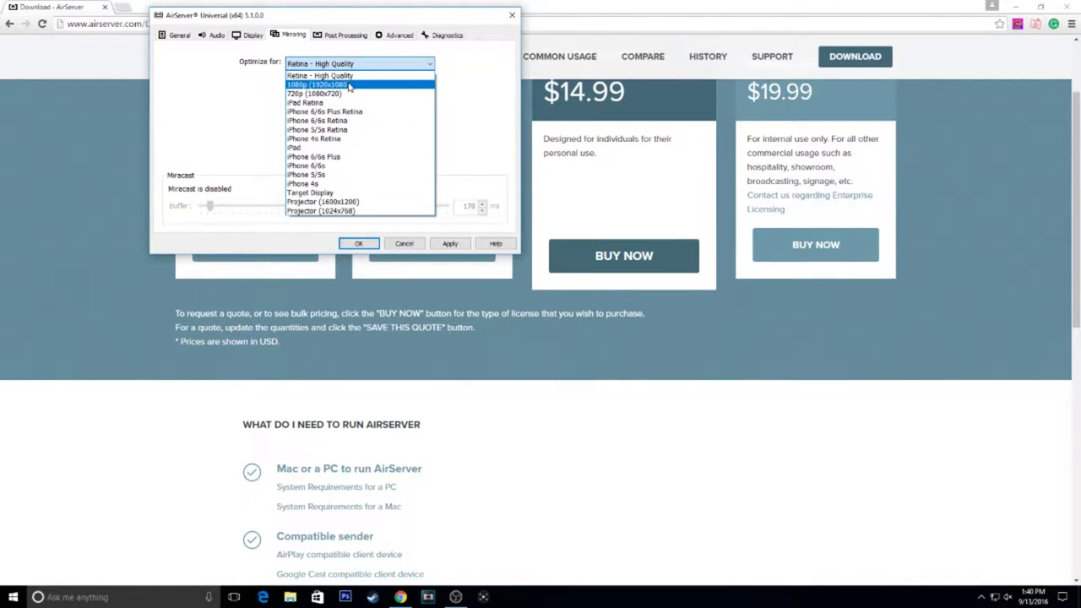
left_click(349, 85)
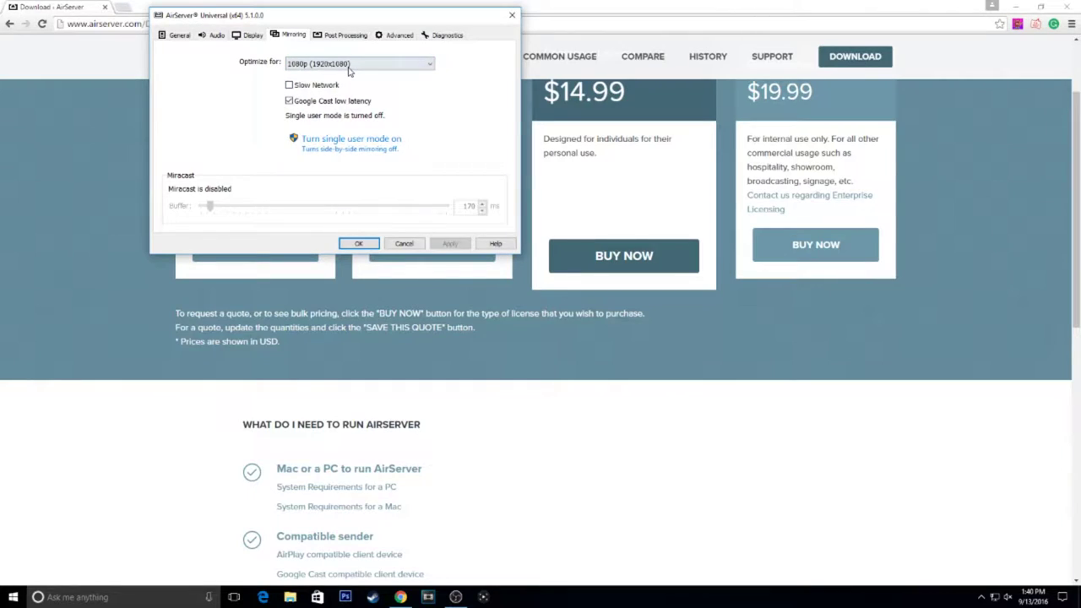
left_click(349, 67)
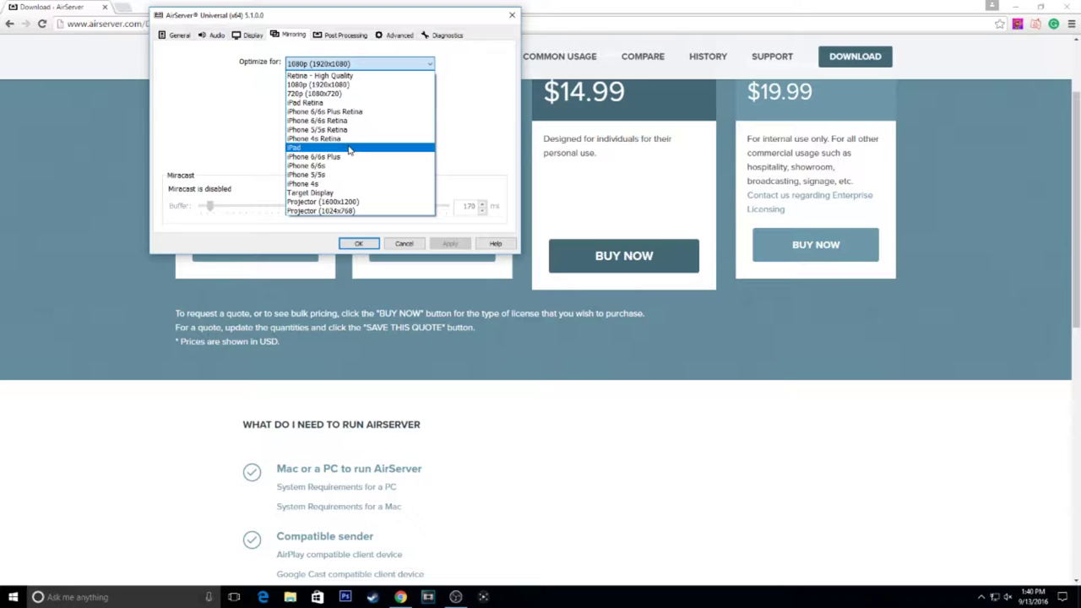
left_click(342, 193)
left_click(342, 64)
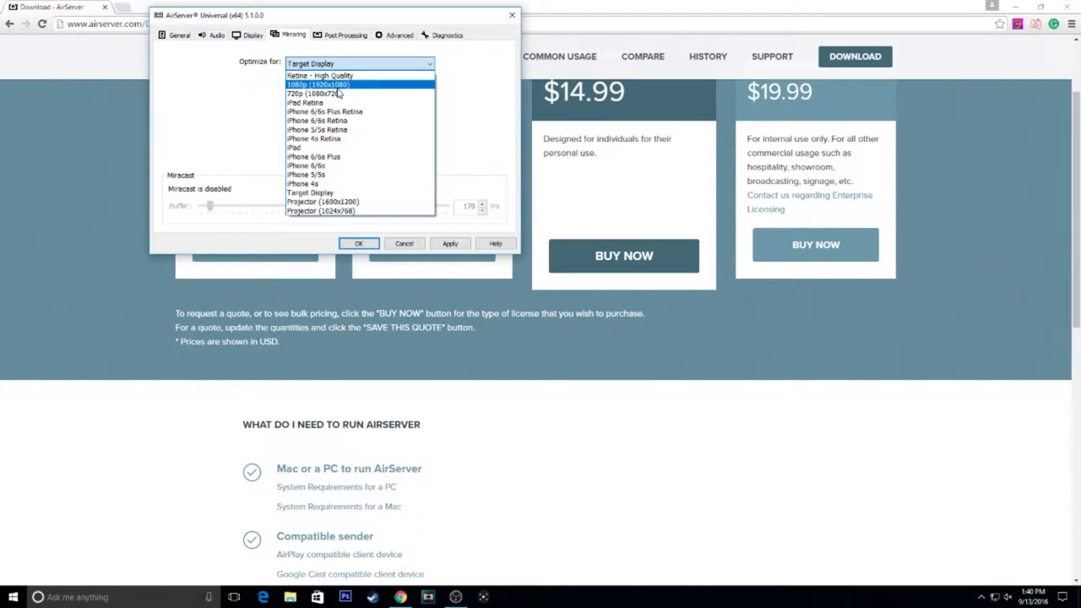
left_click(340, 94)
left_click(359, 63)
left_click(318, 130)
left_click(359, 64)
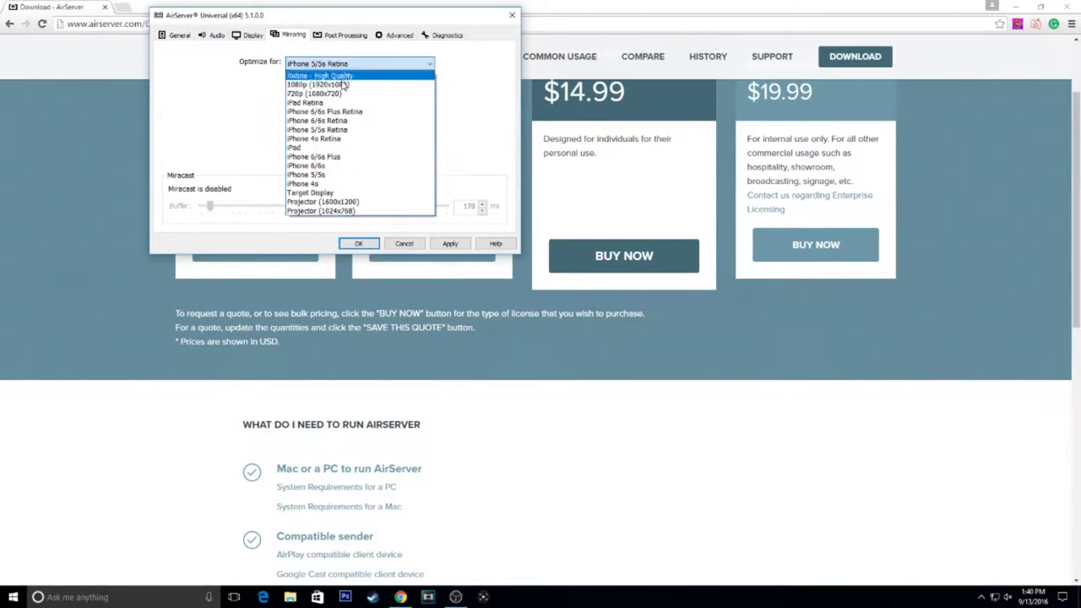
left_click(344, 85)
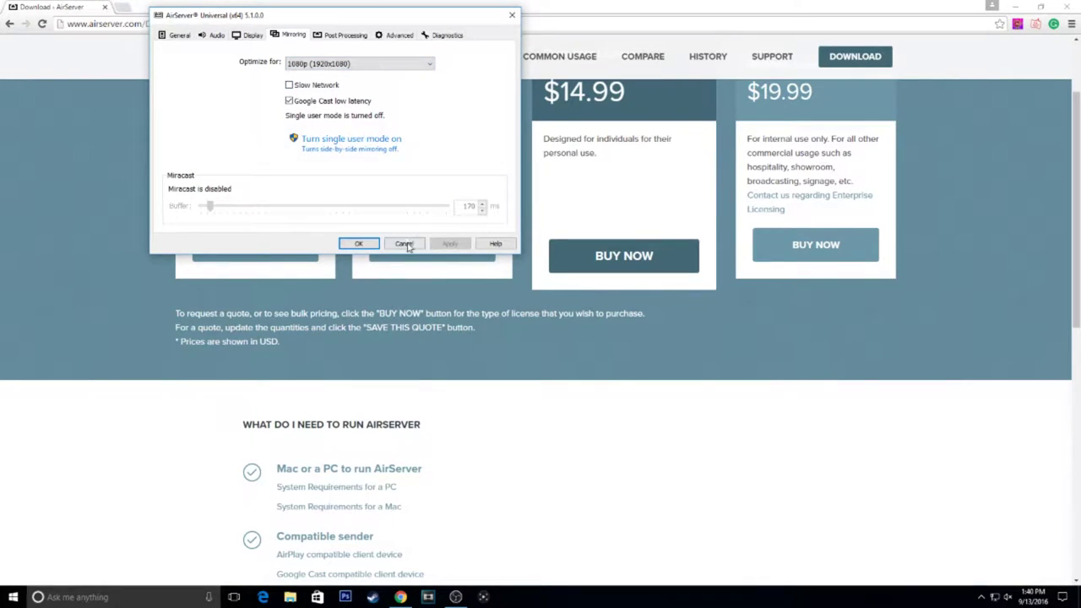
left_click(359, 244)
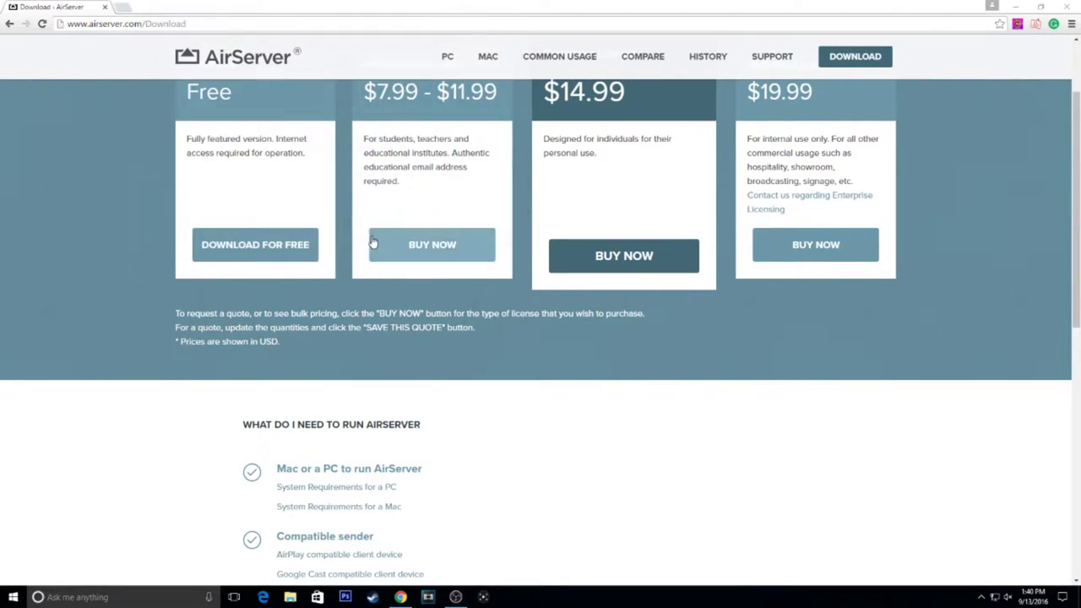
Step: Close Chrome's AirServer Download page to return to the Windows desktop
left_click(104, 7)
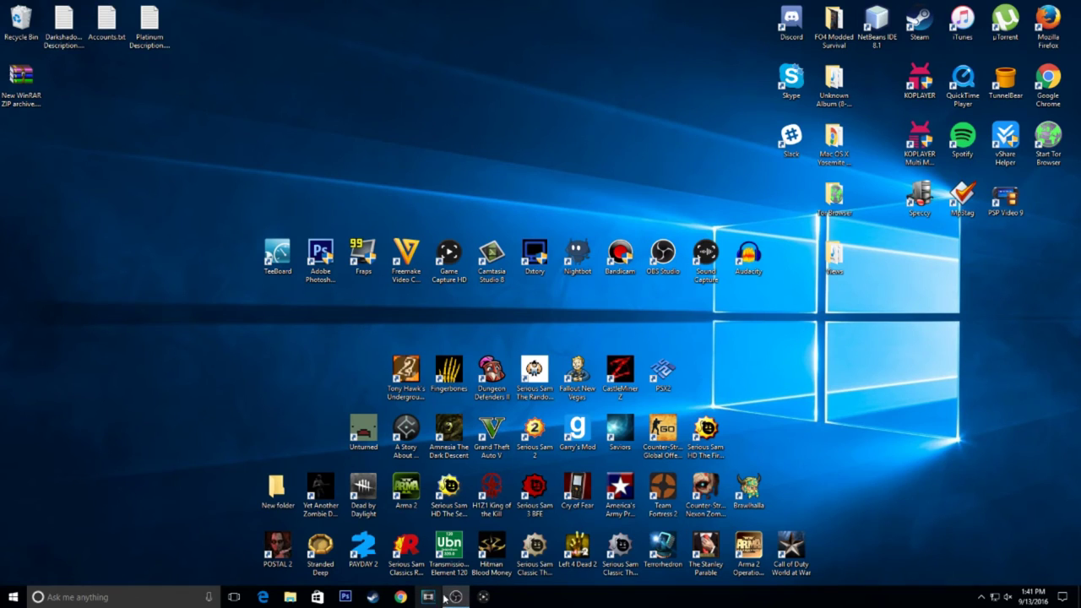
mouse_move(456, 600)
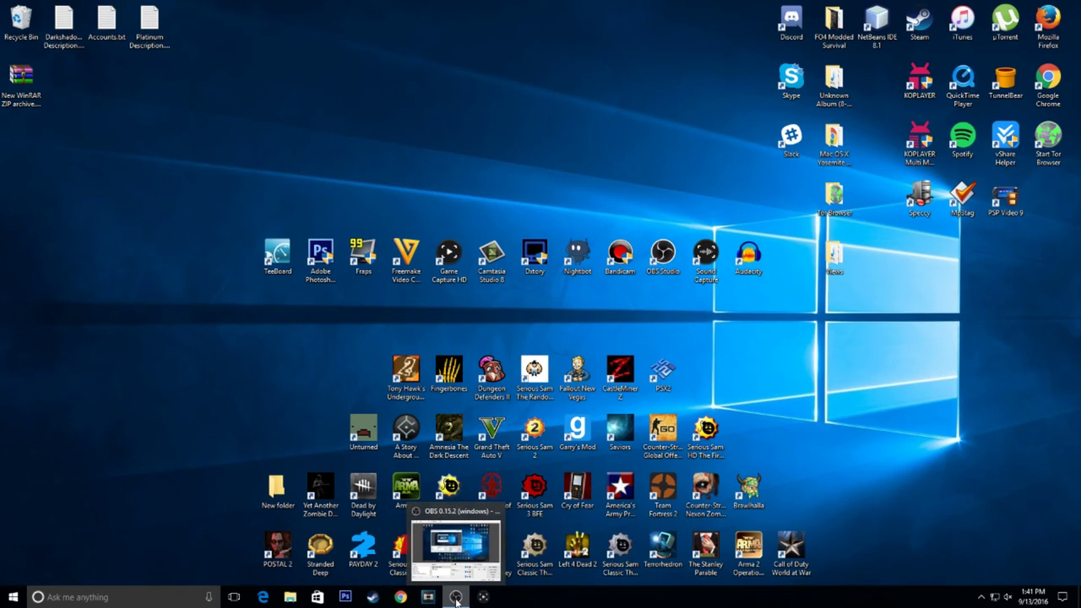